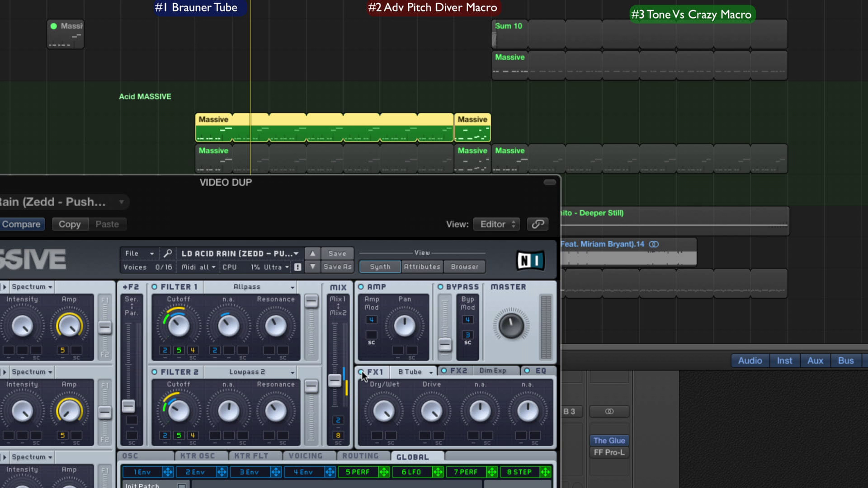
Play the soloed Massive lead, switch solo mode off to hear it in the full mix, and stop playback
{"action": "key", "text": "space"}
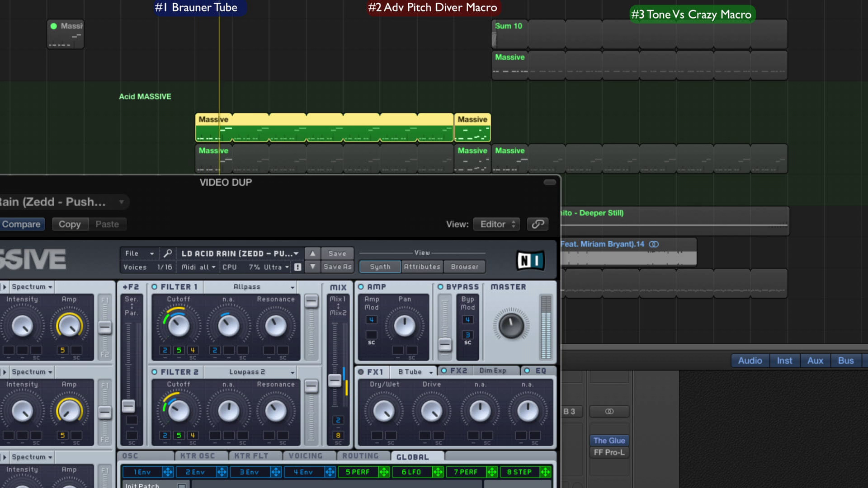
{"action": "key", "text": "ctrl+s"}
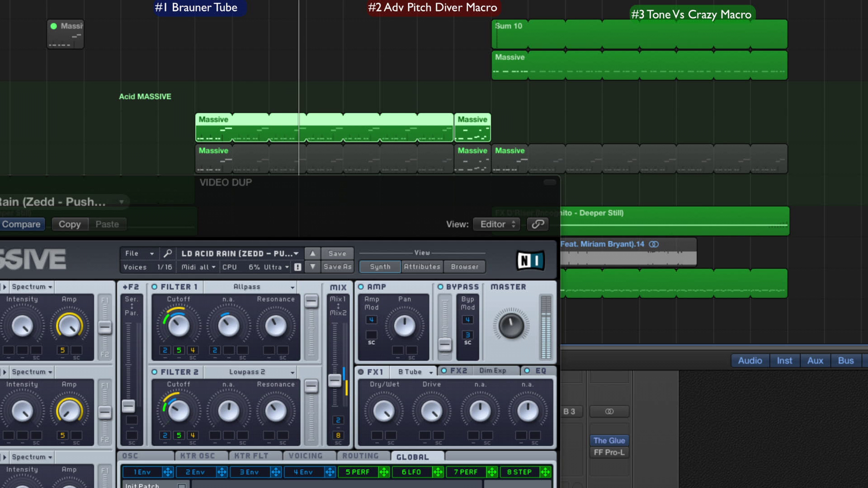
{"action": "key", "text": "space"}
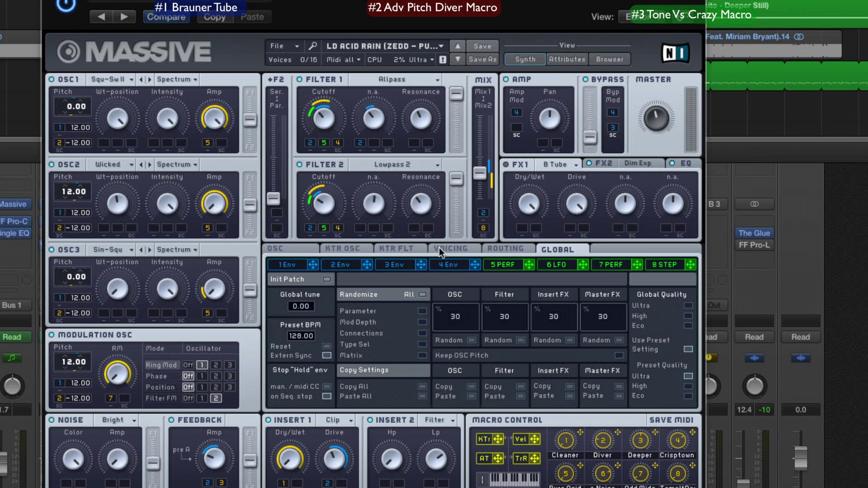
Turn on the B Tube effect in FX1, try 3 Unisono voices in the voicing settings, and reset both
{"action": "left_click", "coordinate": [294, 455]}
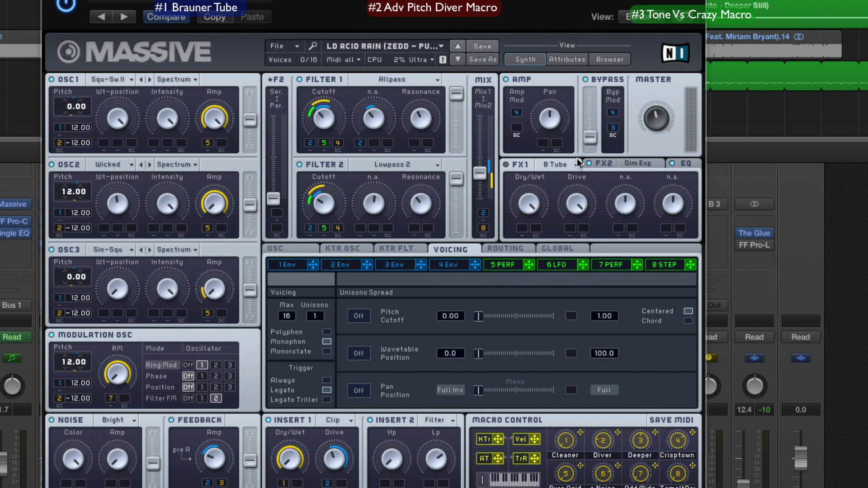
{"action": "left_click", "coordinate": [506, 164]}
{"action": "left_click_drag", "start_coordinate": [320, 315], "coordinate": [320, 308]}
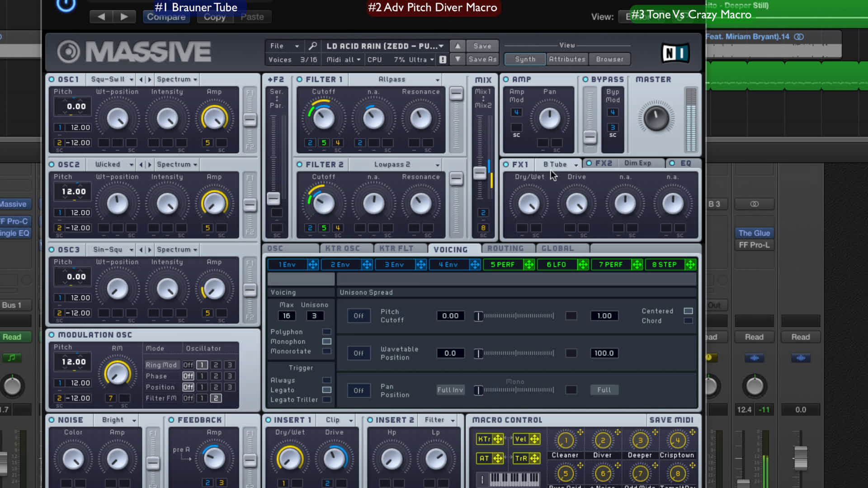
{"action": "left_click_drag", "start_coordinate": [319, 312], "coordinate": [320, 310]}
{"action": "left_click_drag", "start_coordinate": [317, 320], "coordinate": [319, 400]}
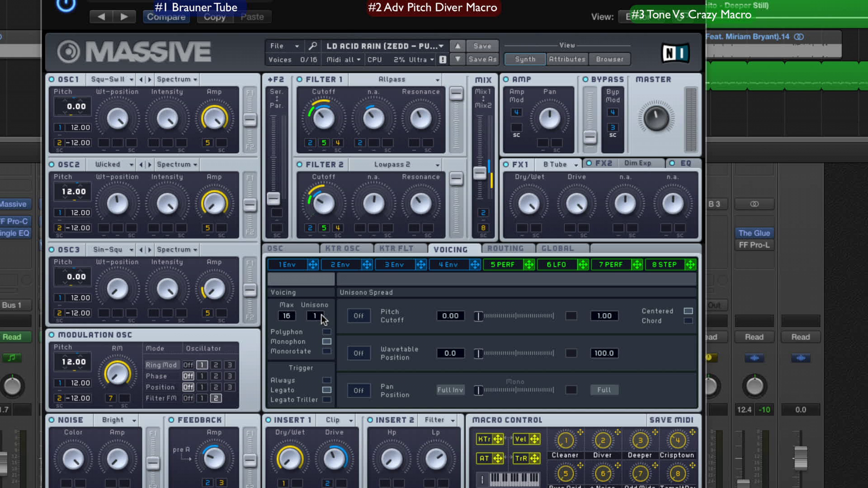
{"action": "left_click", "coordinate": [506, 164]}
Raise the Unisono voice count to 8 and enable Restart via Gate for the oscillator phases
{"action": "left_click_drag", "start_coordinate": [319, 317], "coordinate": [321, 293]}
{"action": "left_click", "coordinate": [289, 249]}
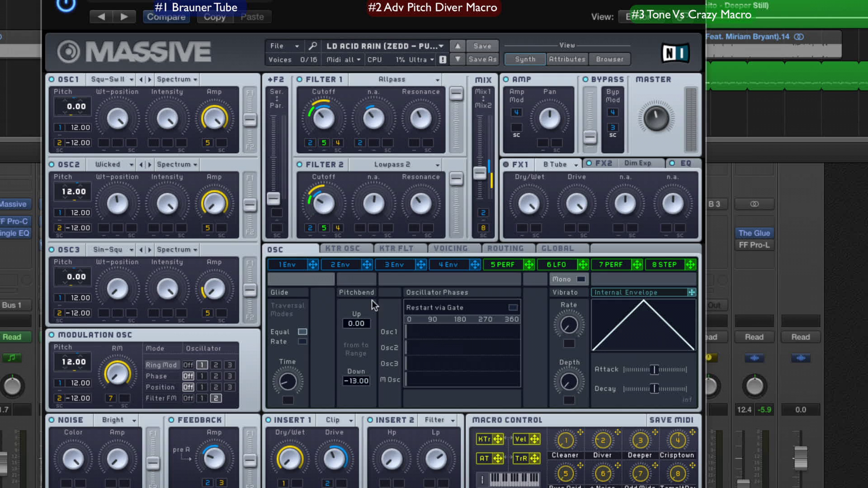
{"action": "left_click", "coordinate": [513, 308]}
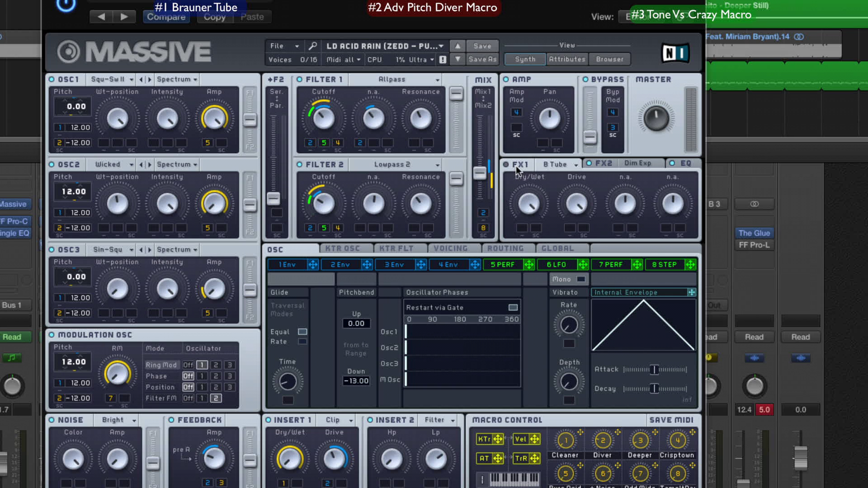
{"action": "left_click_drag", "start_coordinate": [542, 190], "coordinate": [539, 292]}
Try a slight Pitch Cutoff unison spread, reset and switch off the spread, and disable Restart via Gate
{"action": "left_click", "coordinate": [455, 249]}
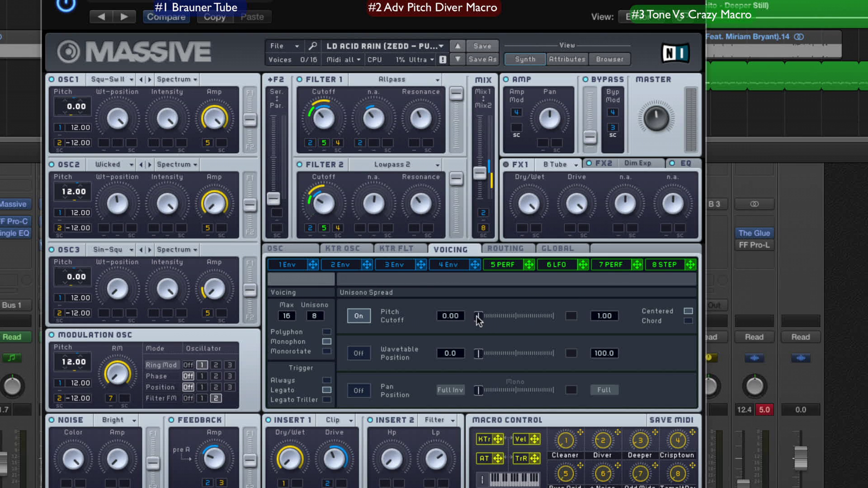
{"action": "left_click_drag", "start_coordinate": [481, 318], "coordinate": [490, 318]}
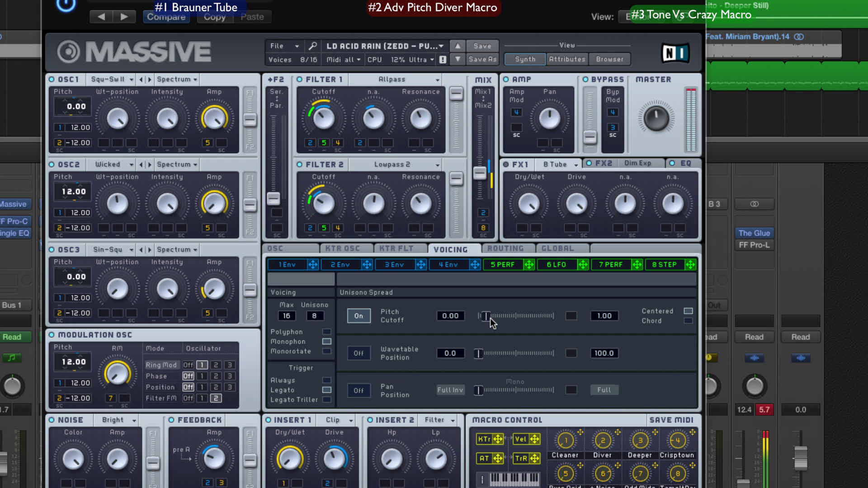
{"action": "left_click_drag", "start_coordinate": [482, 319], "coordinate": [465, 316]}
{"action": "left_click", "coordinate": [357, 318]}
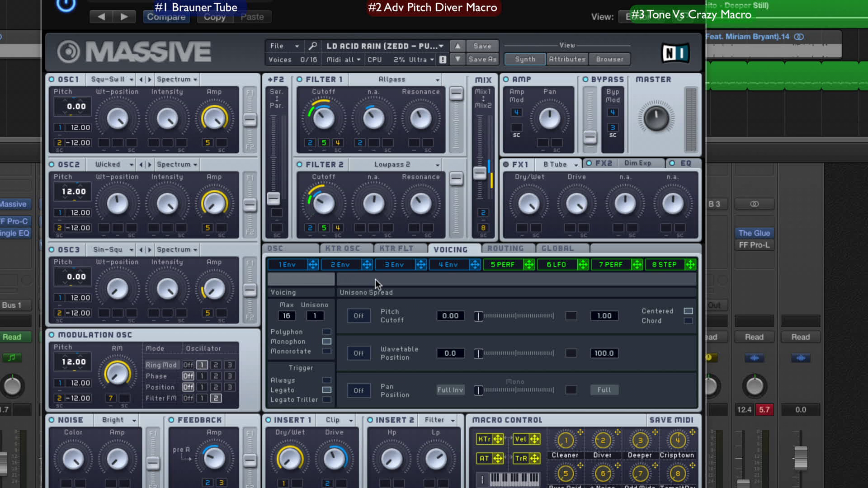
{"action": "left_click", "coordinate": [274, 248]}
{"action": "left_click", "coordinate": [512, 308]}
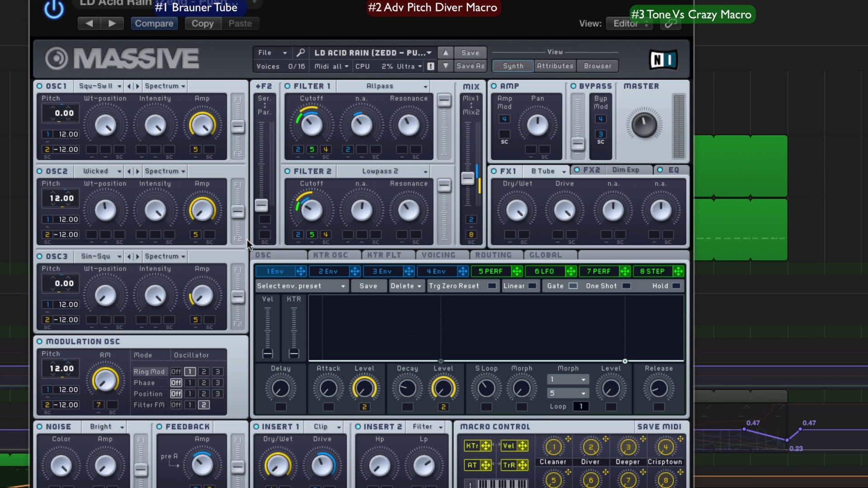
Raise the attack level and decay level of envelope 1 to maximum
{"action": "left_click", "coordinate": [267, 255]}
{"action": "left_click_drag", "start_coordinate": [359, 390], "coordinate": [358, 253]}
{"action": "left_click_drag", "start_coordinate": [446, 388], "coordinate": [438, 237]}
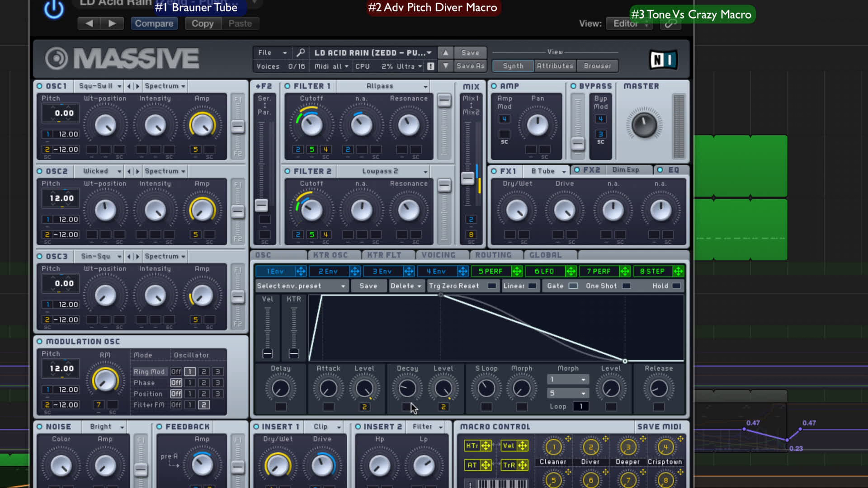
Turn off envelope 1's loop and try out different decay level and decay time settings
{"action": "left_click", "coordinate": [582, 407]}
{"action": "left_click_drag", "start_coordinate": [443, 389], "coordinate": [443, 370]}
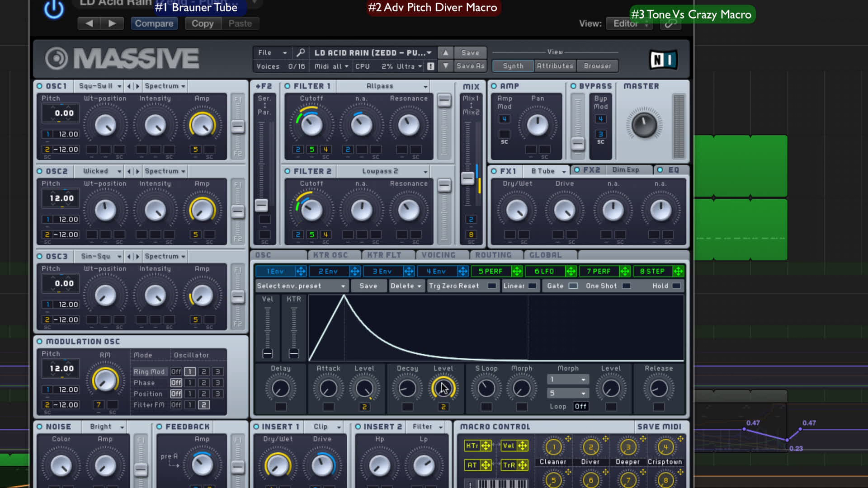
{"action": "left_click_drag", "start_coordinate": [443, 390], "coordinate": [443, 420]}
{"action": "mouse_move", "coordinate": [401, 392]}
{"action": "left_mouse_down"}
{"action": "mouse_move", "coordinate": [408, 406]}
{"action": "mouse_move", "coordinate": [402, 335]}
{"action": "mouse_move", "coordinate": [396, 362]}
{"action": "mouse_move", "coordinate": [409, 399]}
{"action": "left_mouse_up"}
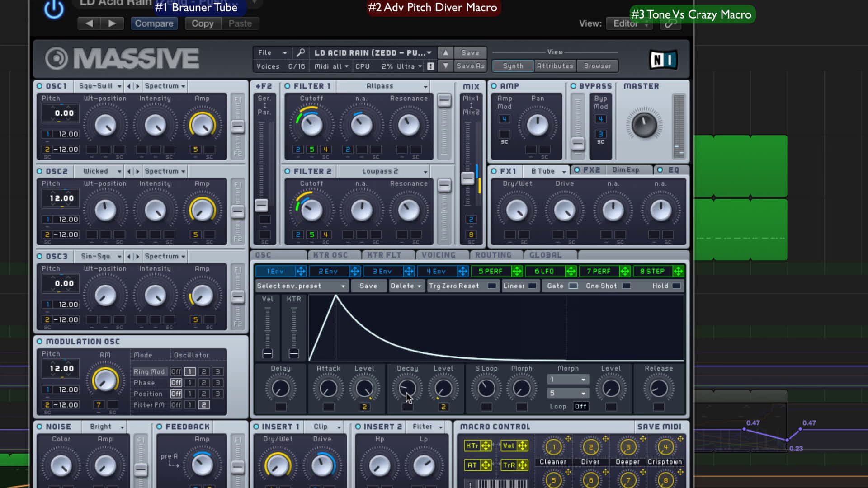
{"action": "left_click_drag", "start_coordinate": [444, 406], "coordinate": [445, 397]}
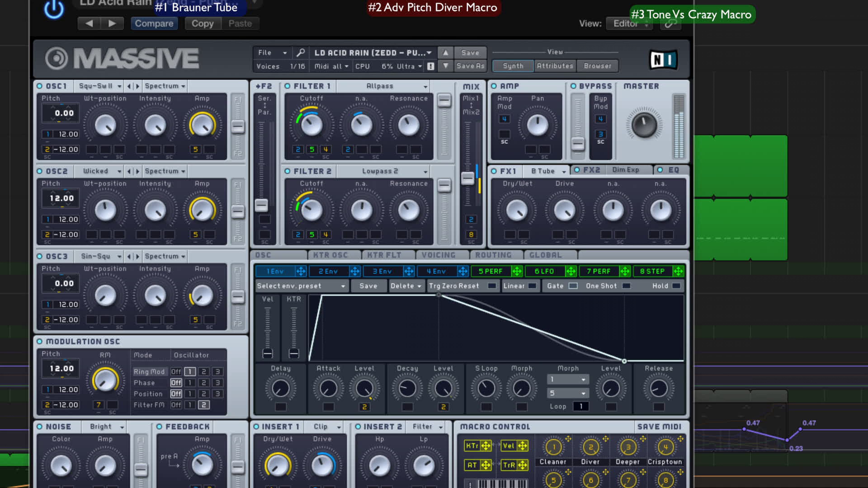
{"action": "mouse_move", "coordinate": [402, 389]}
{"action": "left_mouse_down"}
{"action": "mouse_move", "coordinate": [403, 368]}
{"action": "mouse_move", "coordinate": [409, 399]}
{"action": "left_mouse_up"}
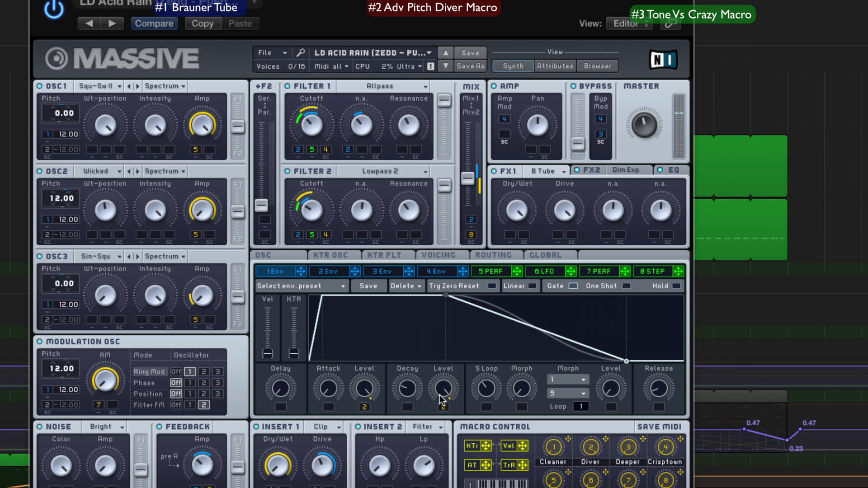
Lower envelope 1's attack and decay levels to minimum and toggle OSC3's second pitch modulation slot
{"action": "left_click_drag", "start_coordinate": [441, 400], "coordinate": [441, 409]}
{"action": "left_click_drag", "start_coordinate": [363, 395], "coordinate": [364, 407]}
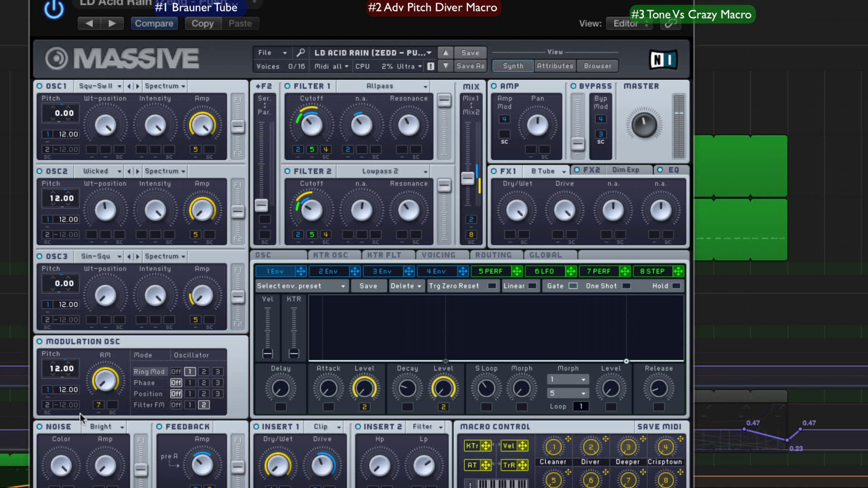
{"action": "left_click", "coordinate": [48, 312]}
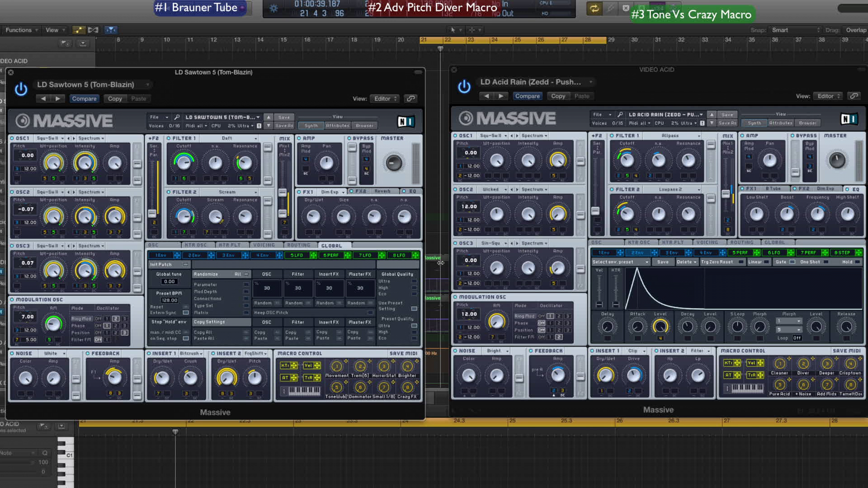
Move both Massive plug-in windows lower in the arrangement and select the VIDEO ACID track
{"action": "left_click_drag", "start_coordinate": [337, 93], "coordinate": [358, 147]}
{"action": "left_click_drag", "start_coordinate": [624, 85], "coordinate": [624, 138]}
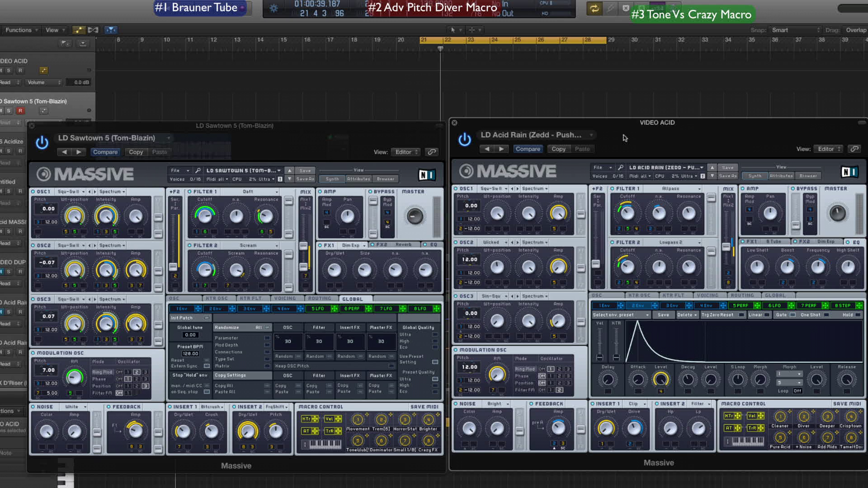
{"action": "left_click", "coordinate": [59, 56]}
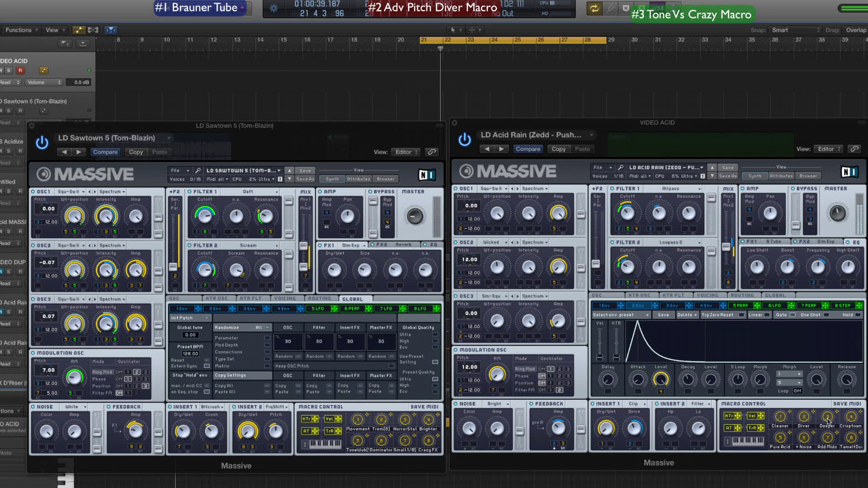
{"action": "left_click", "coordinate": [804, 431]}
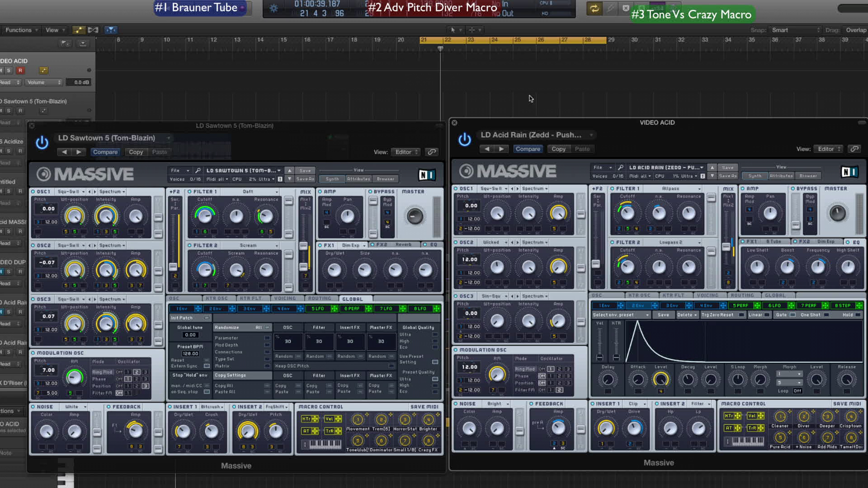
With the plug-in windows hidden, unmute the LD Acid Rain (Zedd - Push Play) track directly below VIDEO DUP and expand its automation lanes
{"action": "scroll", "coordinate": [531, 100], "scroll_direction": "down", "scroll_amount": 10}
{"action": "key", "text": "v"}
{"action": "scroll", "coordinate": [515, 114], "scroll_direction": "up", "scroll_amount": 5}
{"action": "scroll", "coordinate": [427, 153], "scroll_direction": "up", "scroll_amount": 1}
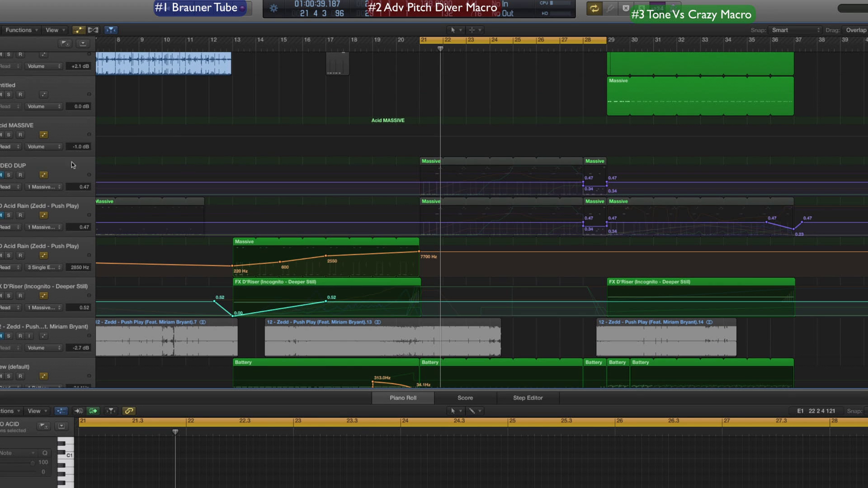
{"action": "left_click", "coordinate": [41, 172]}
{"action": "left_click", "coordinate": [1, 215]}
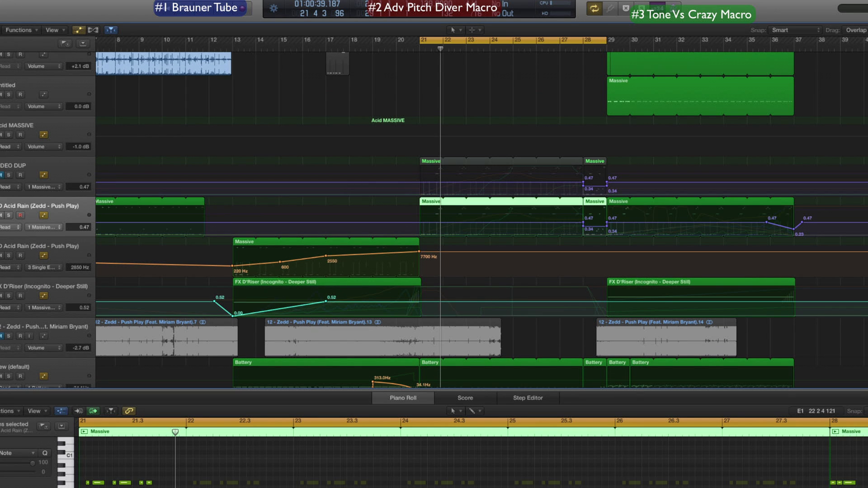
{"action": "left_click", "coordinate": [0, 227]}
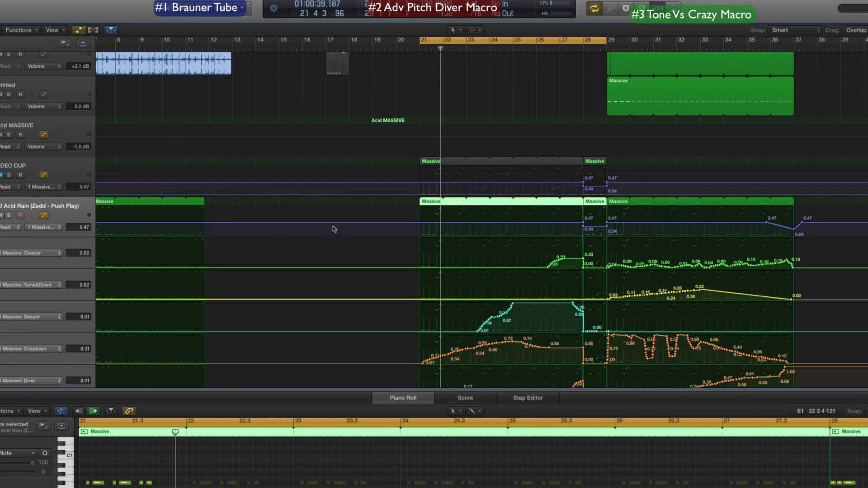
Play the LD Acid Rain track with its automation switched off, and switch the automation back on
{"action": "scroll", "coordinate": [316, 230], "scroll_direction": "down", "scroll_amount": 5}
{"action": "scroll", "coordinate": [338, 229], "scroll_direction": "up", "scroll_amount": 2}
{"action": "left_click", "coordinate": [43, 141]}
{"action": "key", "text": "space"}
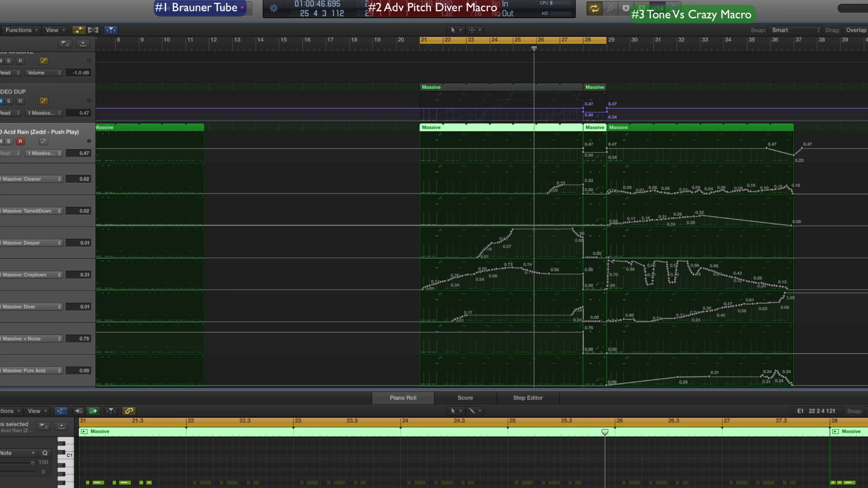
{"action": "left_click", "coordinate": [44, 142]}
{"action": "scroll", "coordinate": [467, 129], "scroll_direction": "down", "scroll_amount": 5}
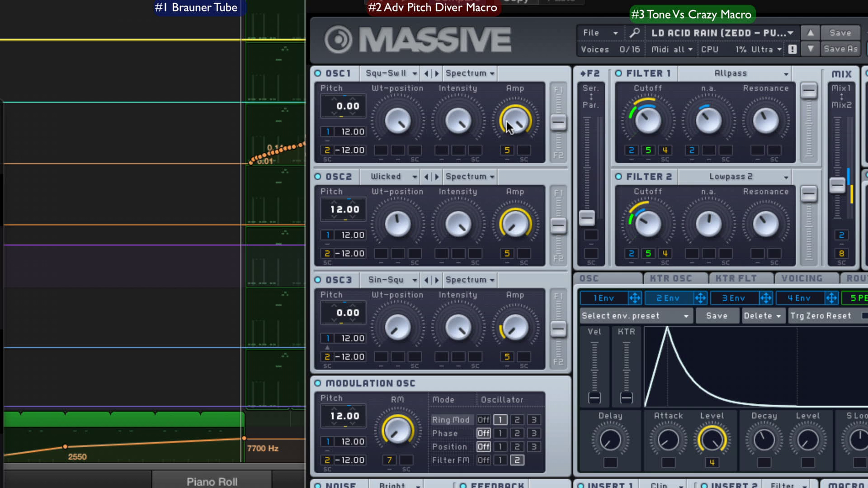
Switch off oscillators 2 and 3 in the LD Acid Rain patch
{"action": "left_click", "coordinate": [317, 177]}
{"action": "left_click", "coordinate": [317, 278]}
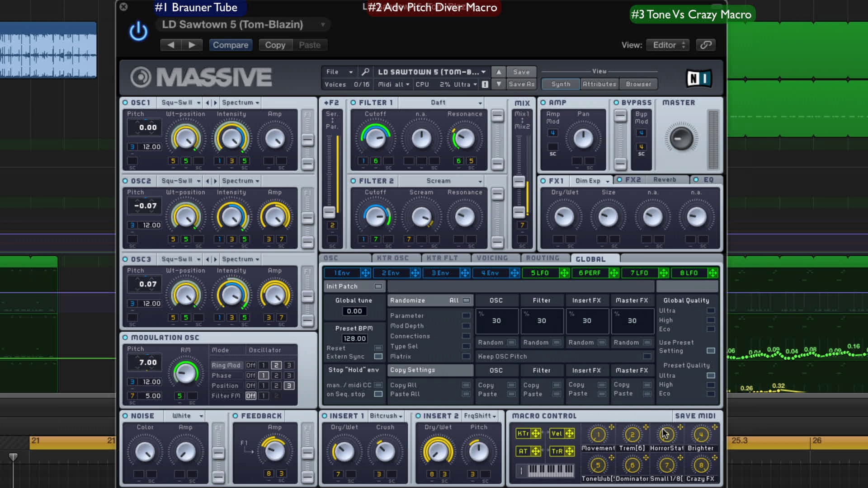
Move the LD Sawtown 5 (Tom-Blazin) Massive window up so its complete Macro Control section is in view
{"action": "mouse_move", "coordinate": [675, 123]}
{"action": "left_mouse_down"}
{"action": "mouse_move", "coordinate": [681, 144]}
{"action": "mouse_move", "coordinate": [680, 126]}
{"action": "left_mouse_up"}
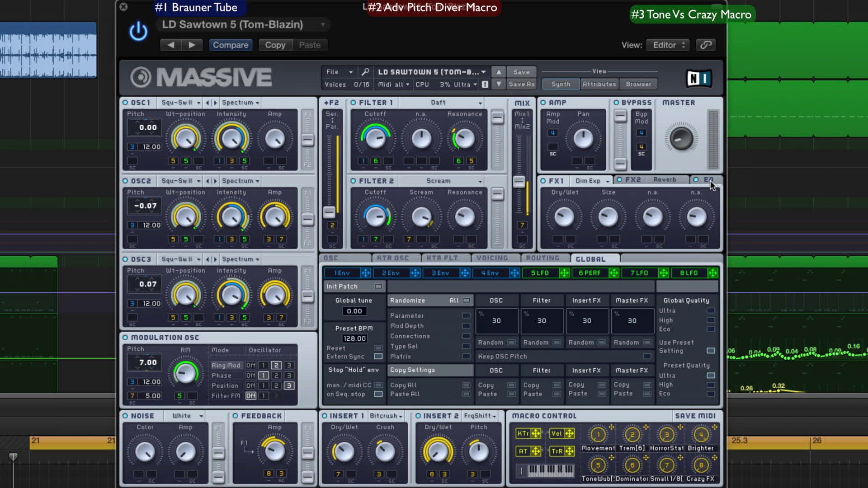
{"action": "left_click_drag", "start_coordinate": [516, 57], "coordinate": [512, 12]}
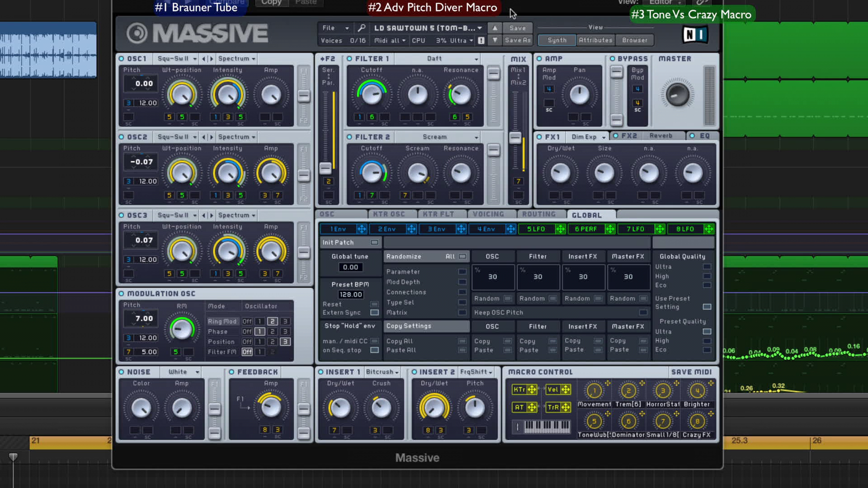